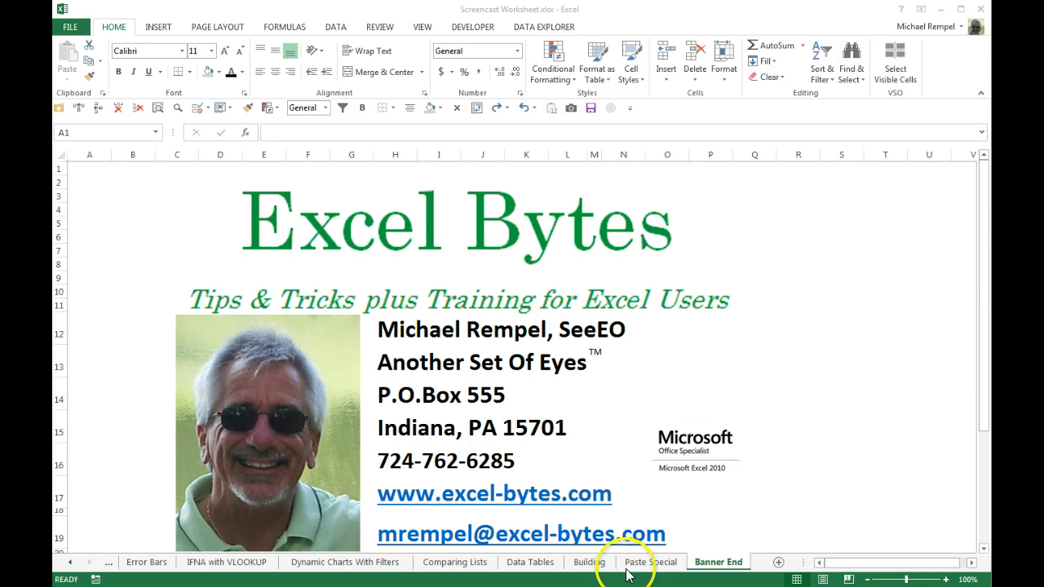
Step: Open the Paste Special sheet and change the value in D3 to 125
{"action": "left_click", "coordinate": [650, 562]}
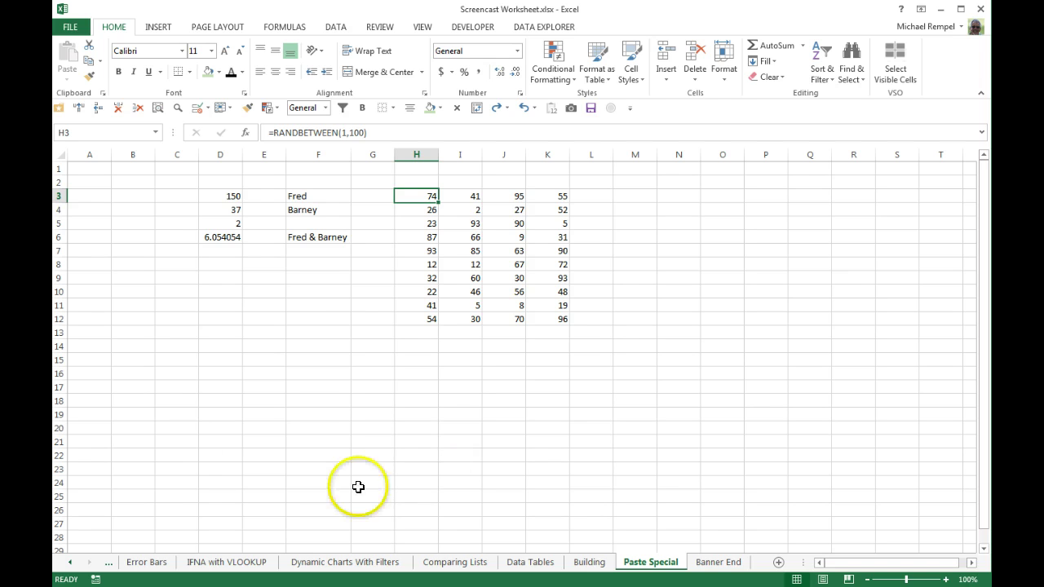
{"action": "left_click", "coordinate": [225, 236]}
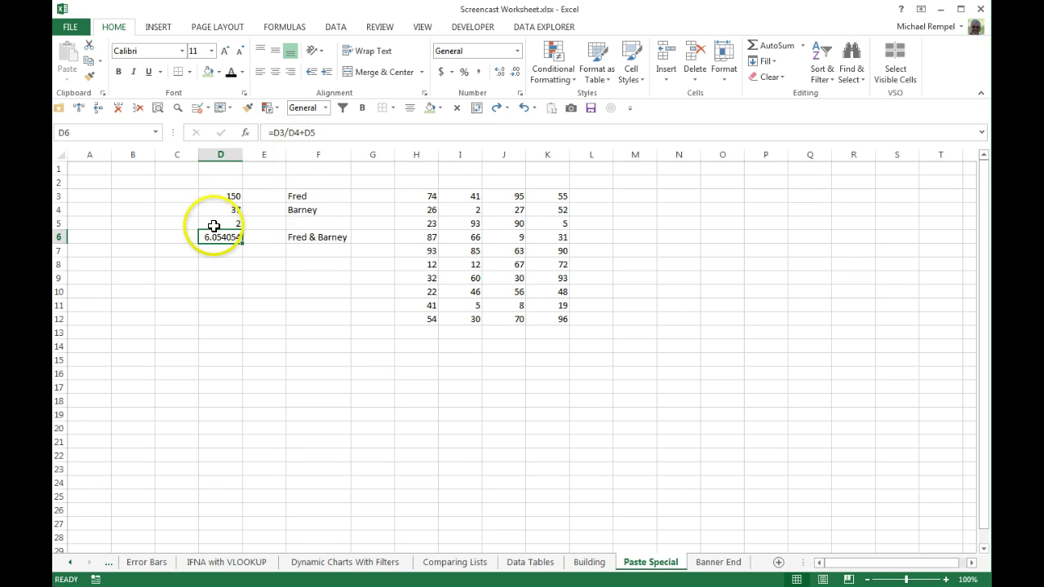
{"action": "left_click", "coordinate": [221, 195]}
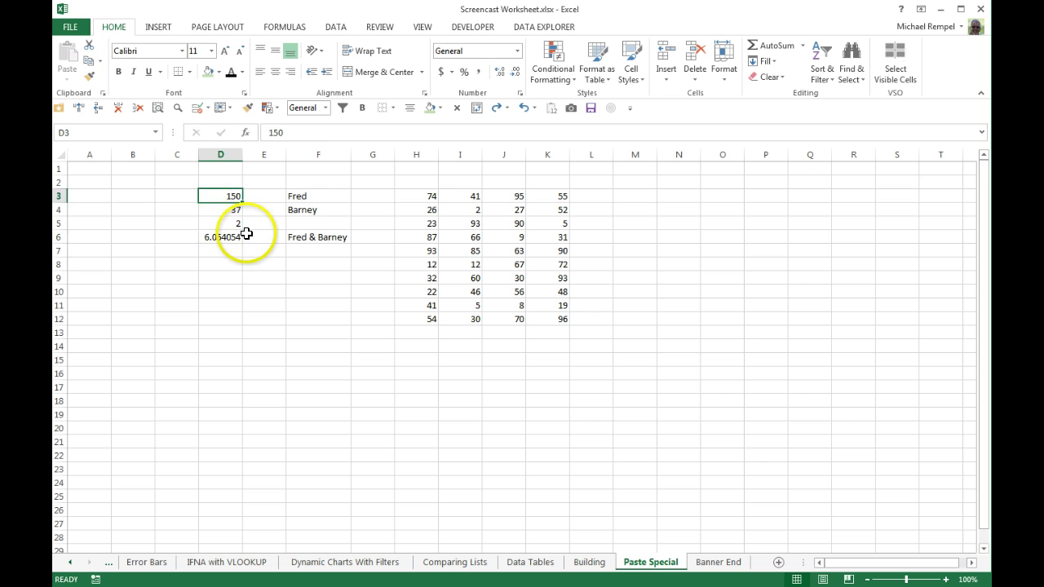
{"action": "type", "text": "125"}
{"action": "key", "text": "Return"}
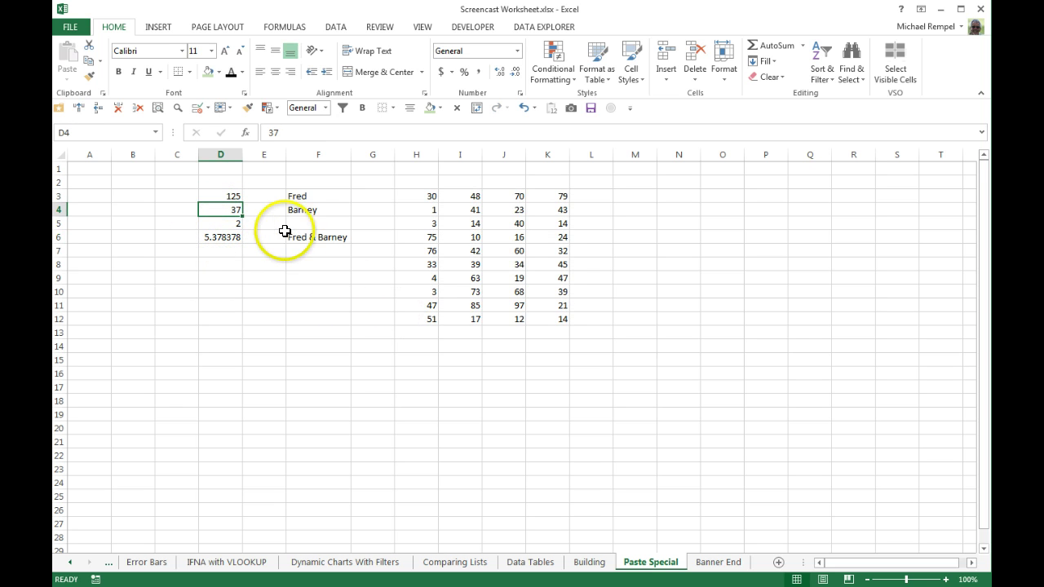
Step: Examine the formula in F6 and recalculate the random numbers in H3:K12 several times
{"action": "left_click", "coordinate": [316, 237]}
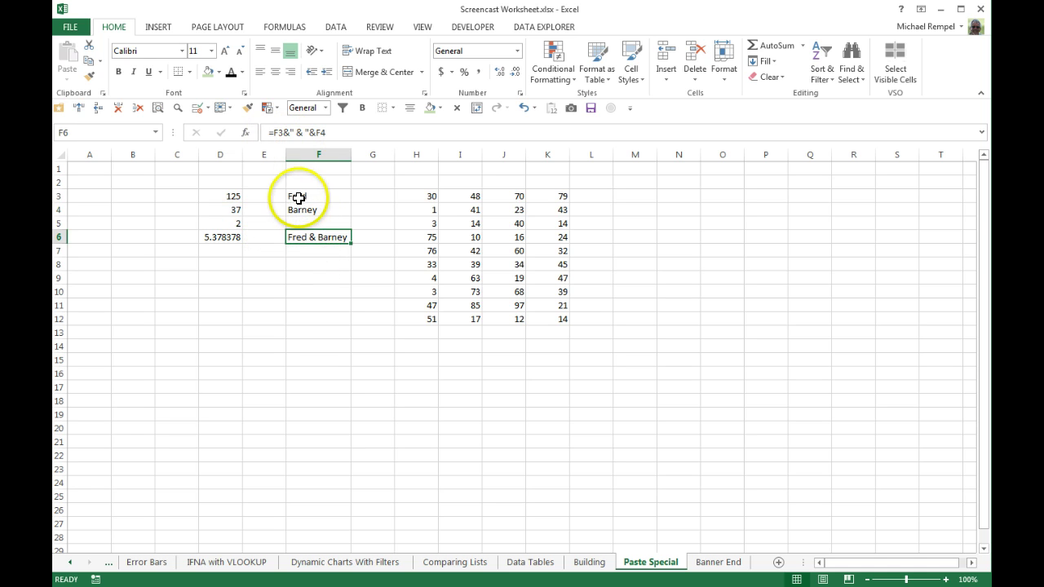
{"action": "left_click", "coordinate": [456, 224]}
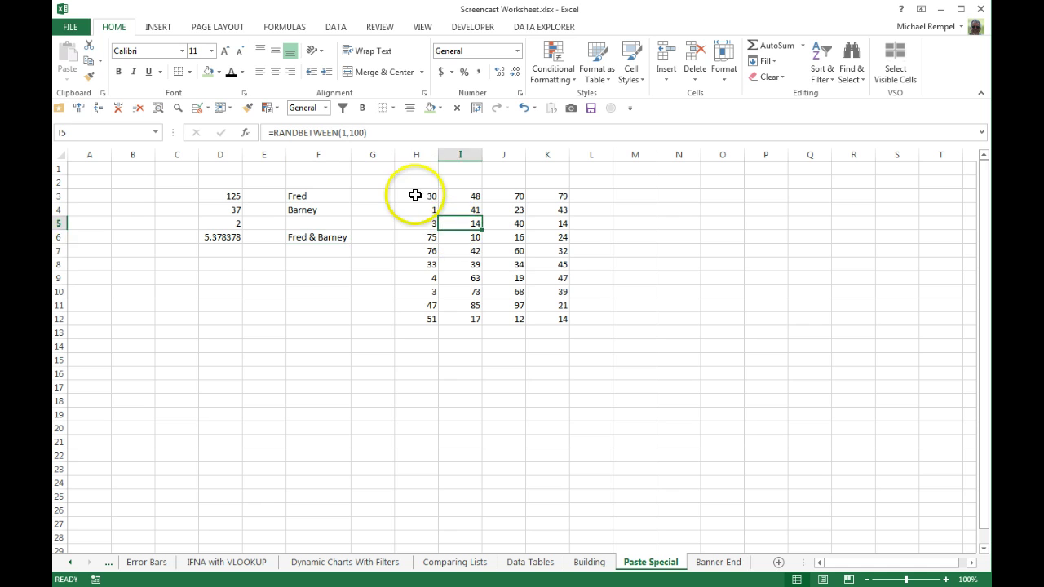
{"action": "left_click_drag", "start_coordinate": [415, 196], "coordinate": [562, 318]}
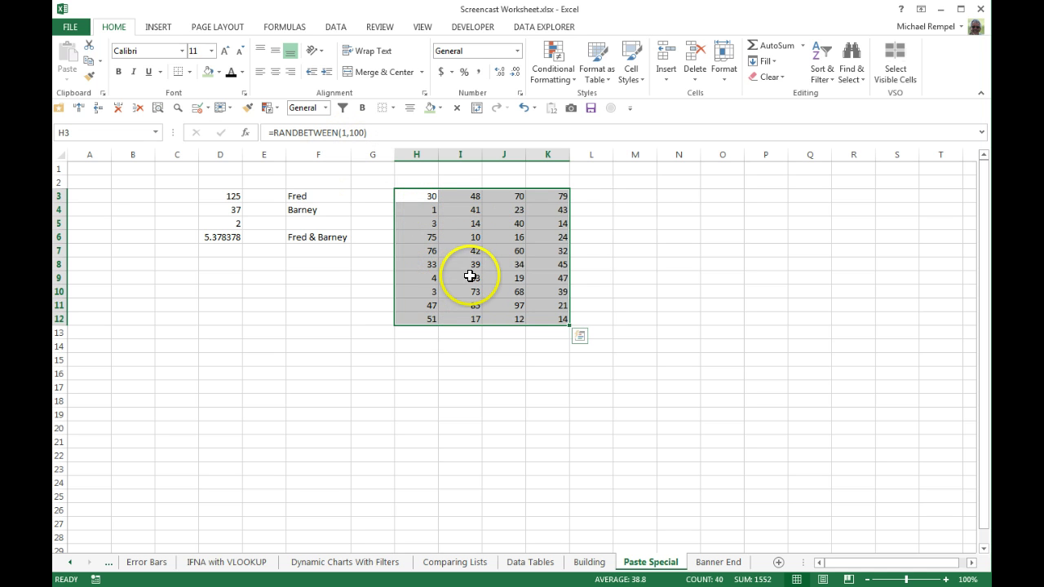
{"action": "key", "text": "F9"}
{"action": "key", "text": "F9"}
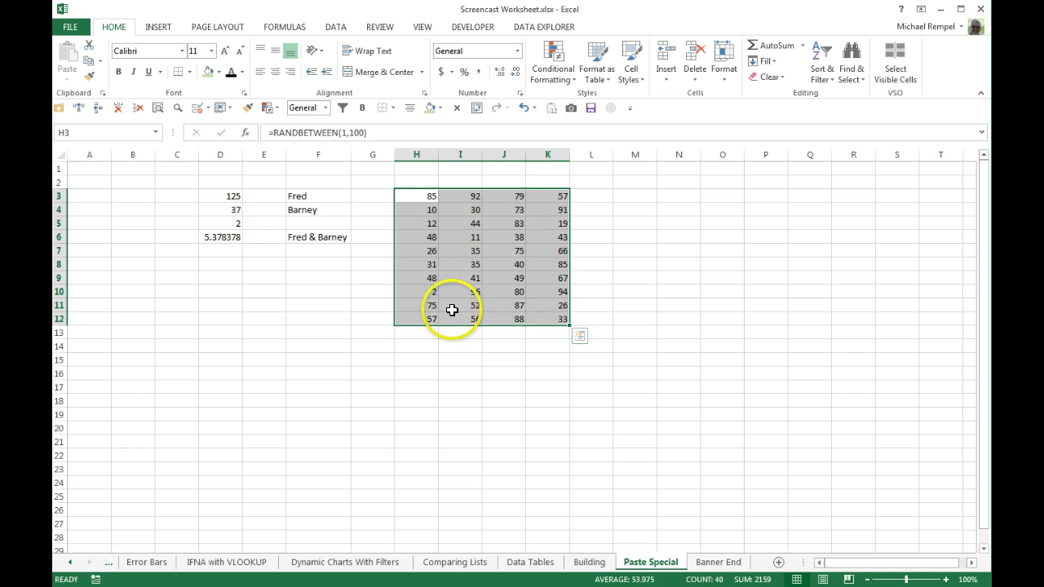
{"action": "key", "text": "F9"}
{"action": "left_click", "coordinate": [433, 238]}
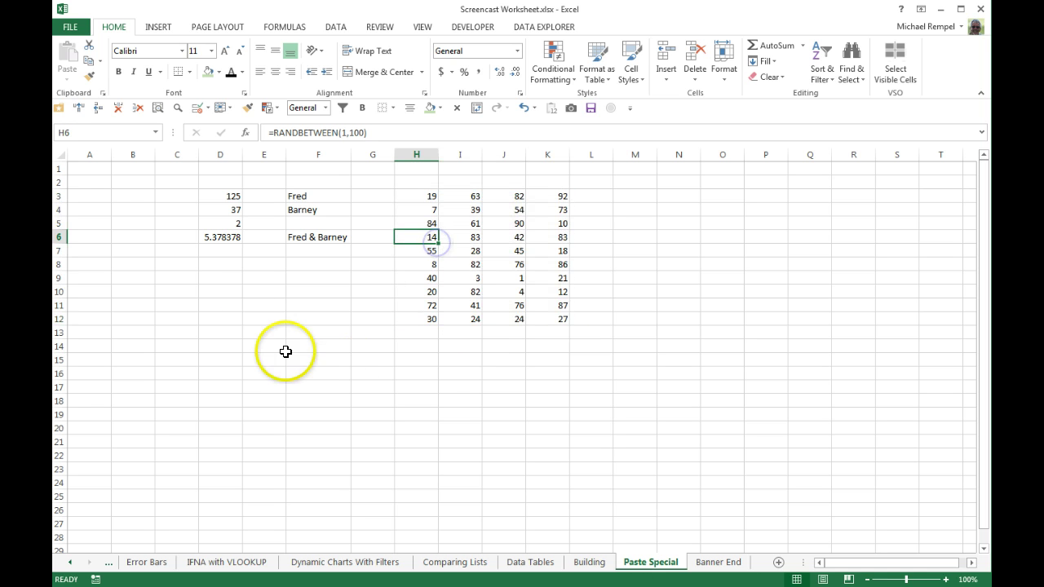
Step: Copy the formula cell D6 and paste it over itself as values only
{"action": "left_click", "coordinate": [218, 237]}
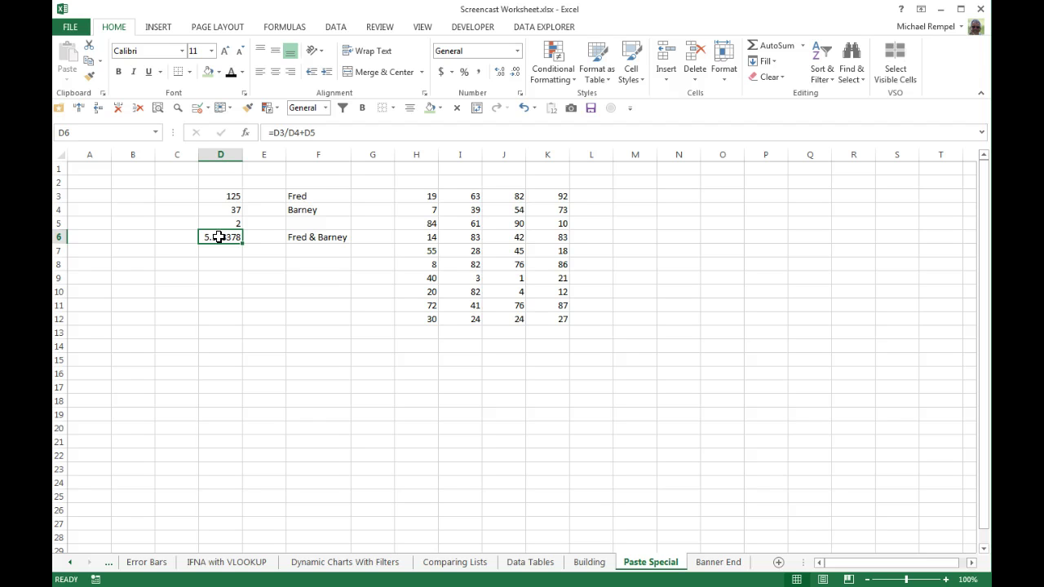
{"action": "key", "text": "ctrl+c"}
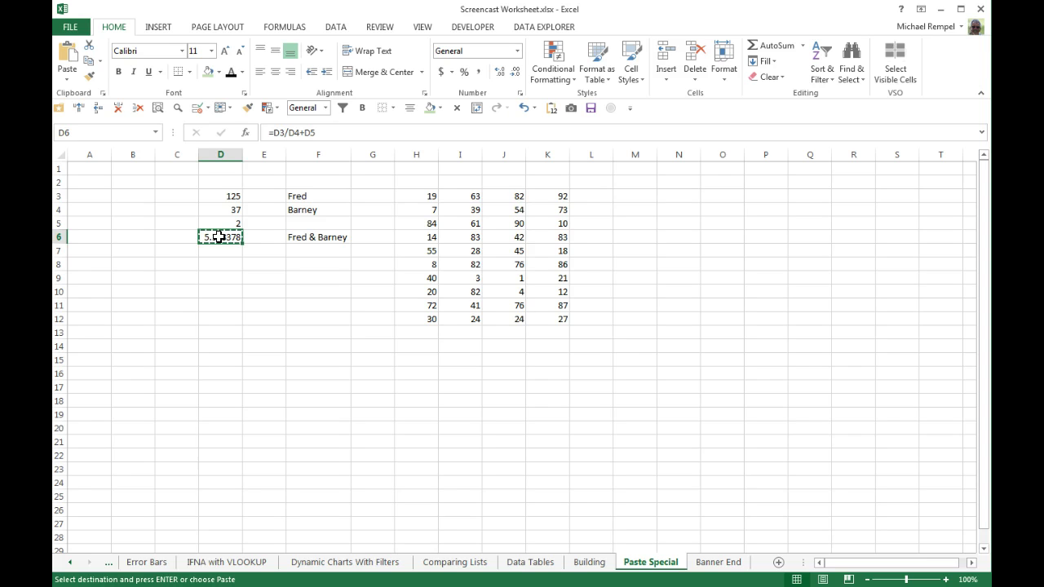
{"action": "right_click", "coordinate": [218, 237]}
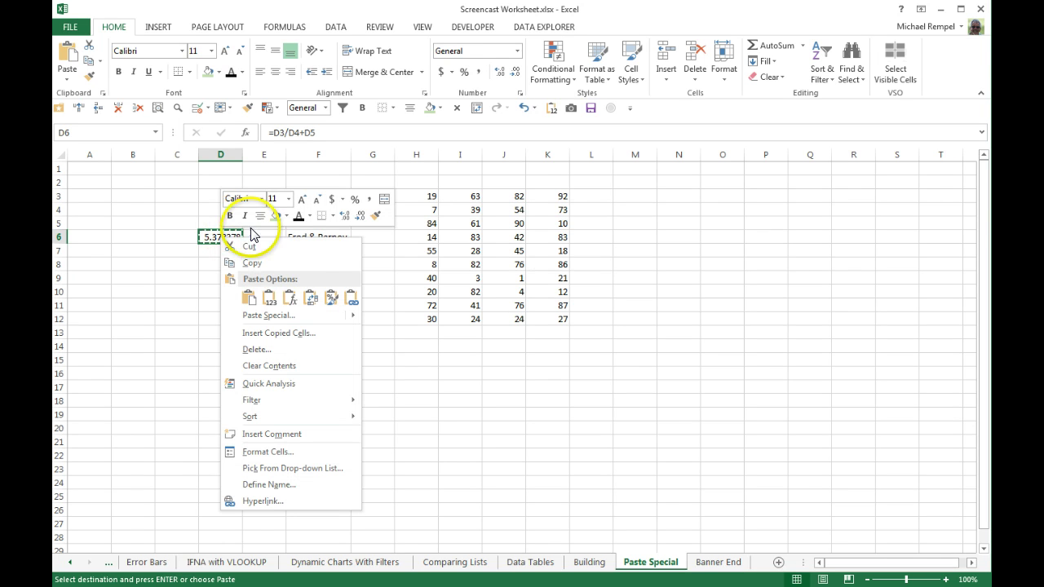
{"action": "mouse_move", "coordinate": [281, 317]}
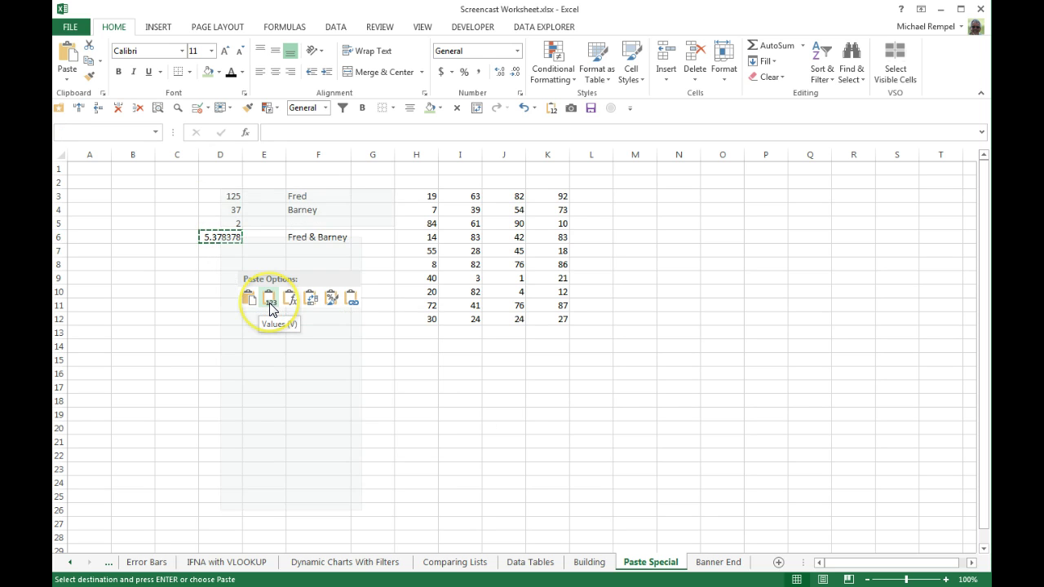
{"action": "left_click", "coordinate": [270, 303]}
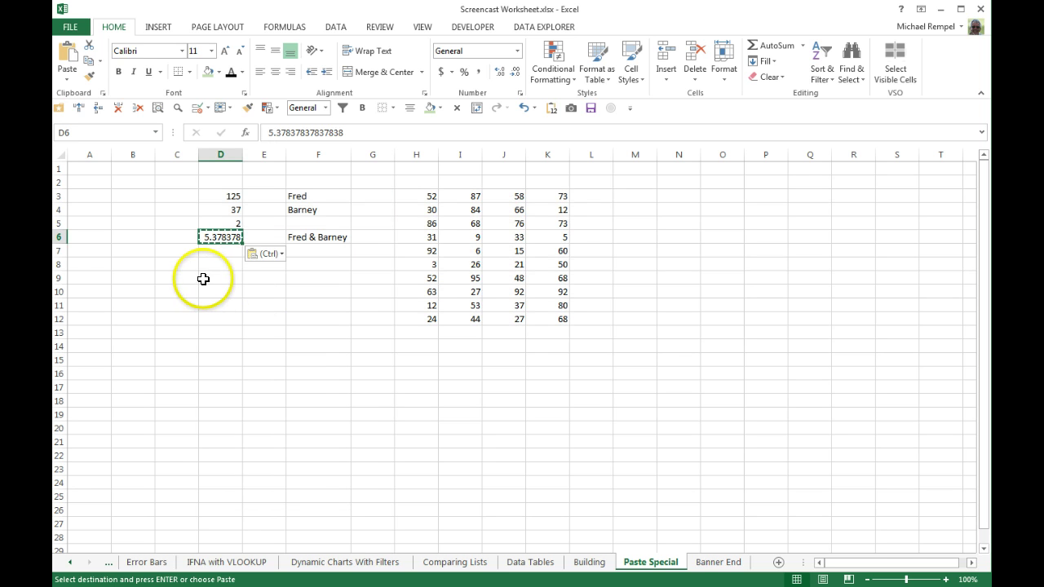
{"action": "left_click", "coordinate": [204, 278]}
{"action": "left_click", "coordinate": [213, 239]}
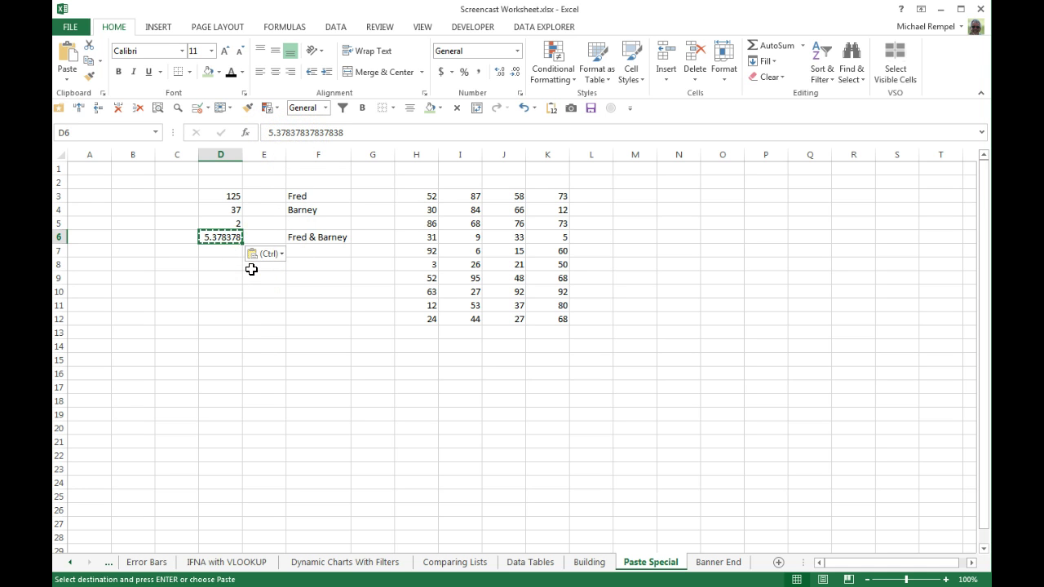
Step: Undo the values-only paste in D6, cancel the copy selection and check the formulas in F6 and D6
{"action": "key", "text": "ctrl+z"}
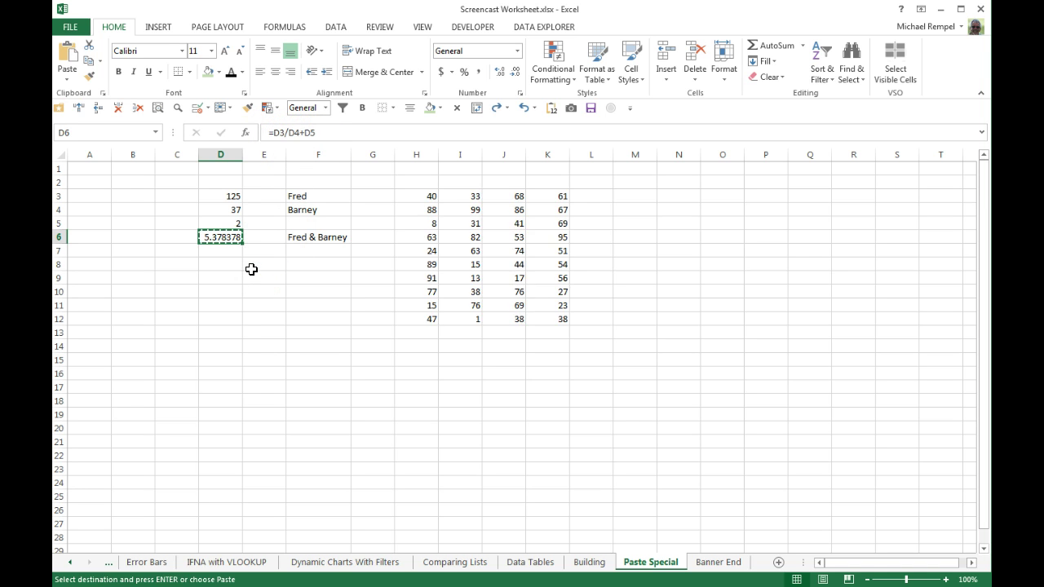
{"action": "key", "text": "Escape"}
{"action": "left_click", "coordinate": [316, 239]}
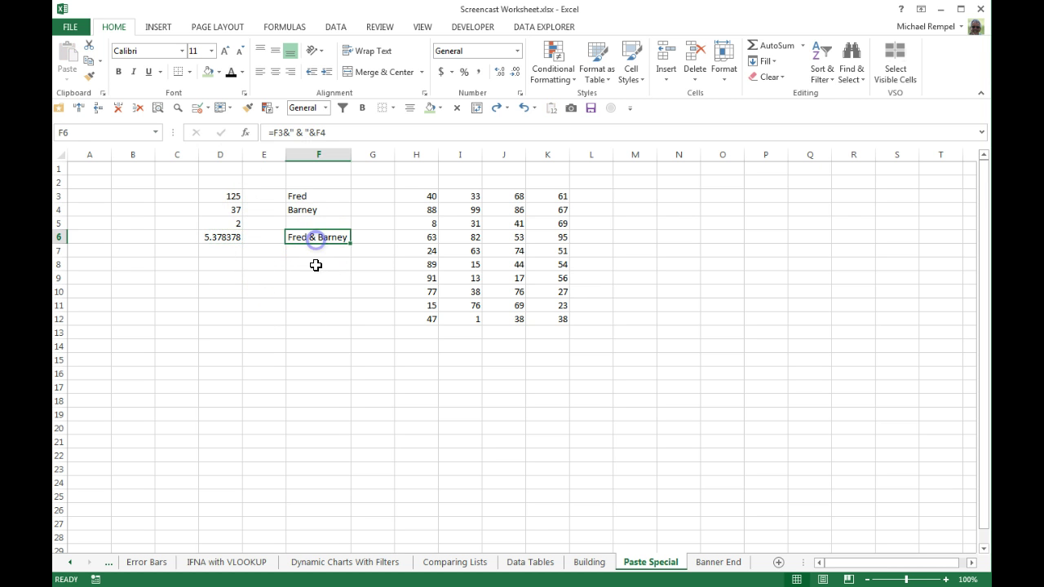
{"action": "left_click", "coordinate": [221, 238]}
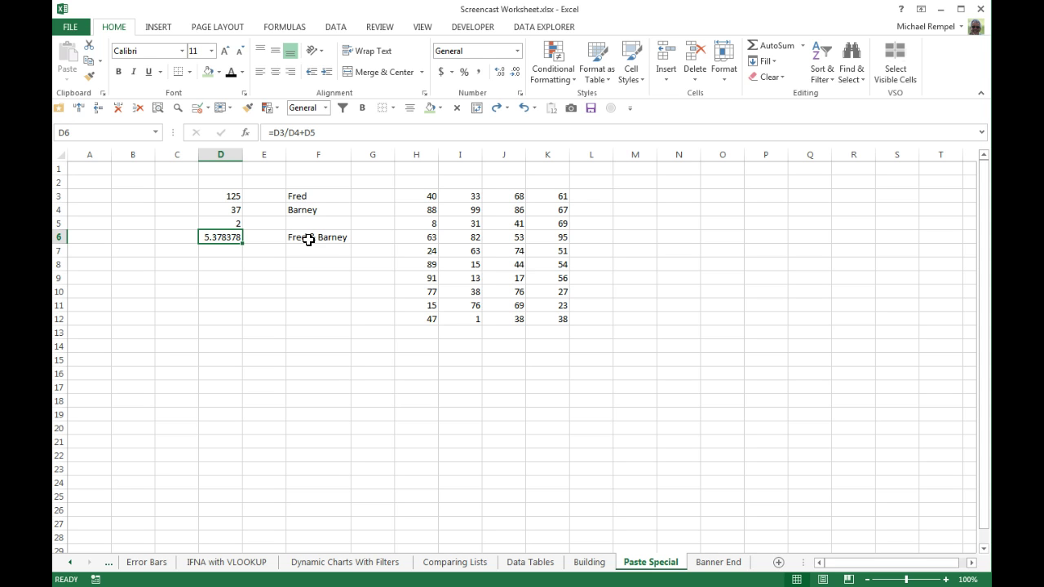
Step: Enter the note "F2 F9 Enter" in D8
{"action": "left_click", "coordinate": [218, 265]}
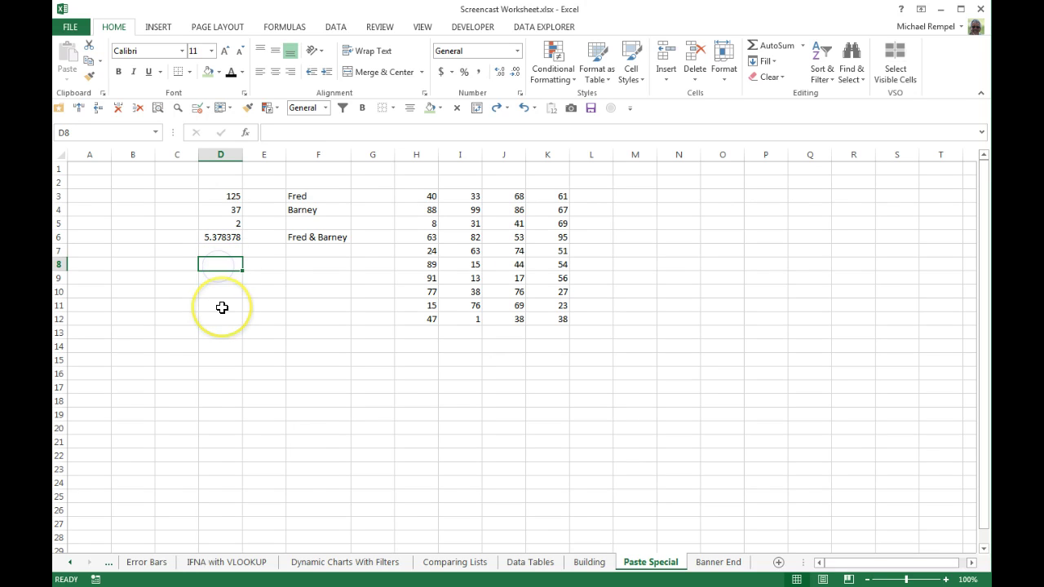
{"action": "type", "text": "F2 F9 Enter"}
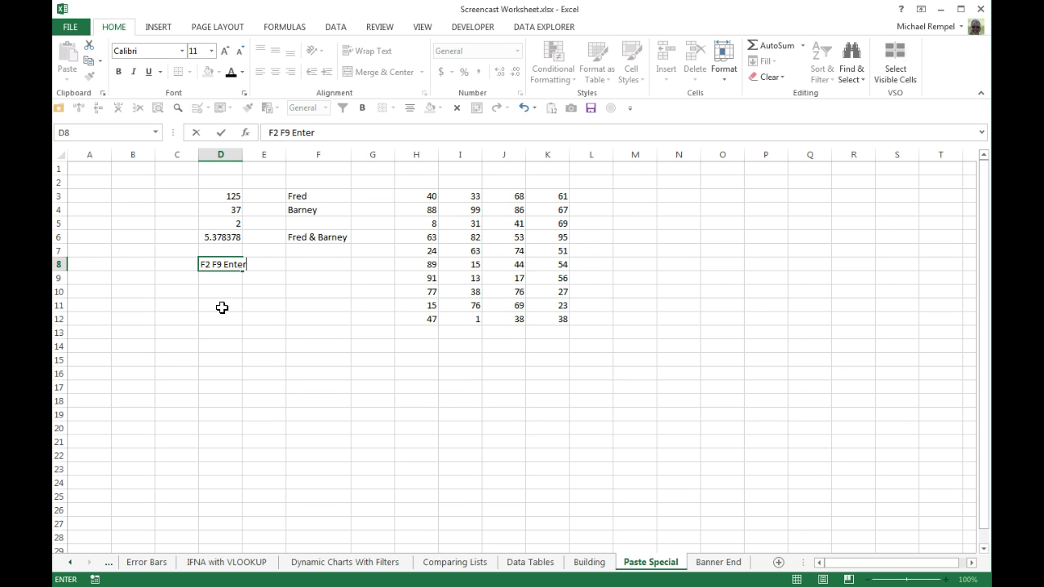
{"action": "key", "text": "Return"}
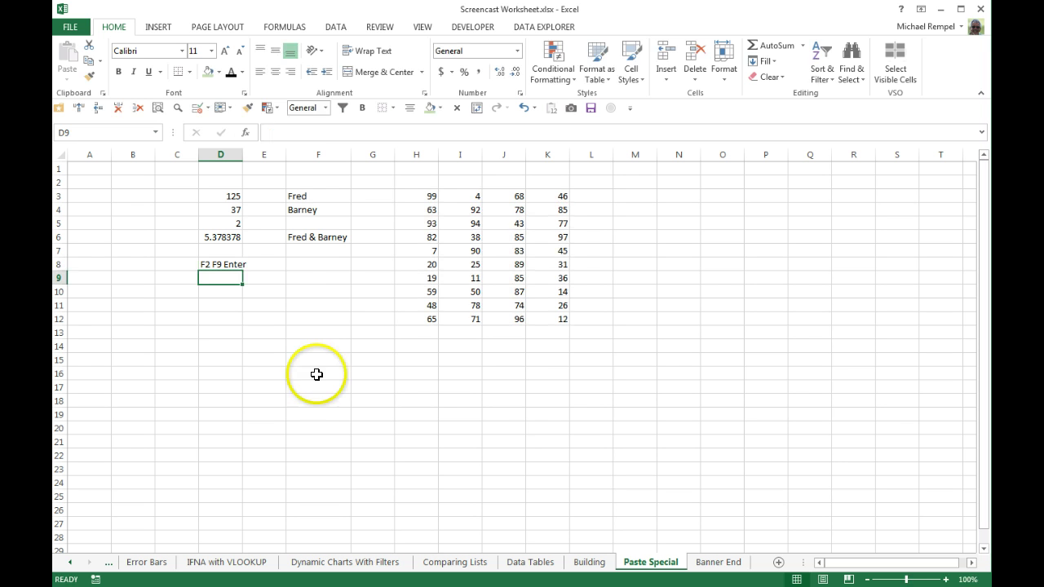
Step: Convert the formula in D6 to a static value by evaluating it in edit mode
{"action": "left_click", "coordinate": [225, 240]}
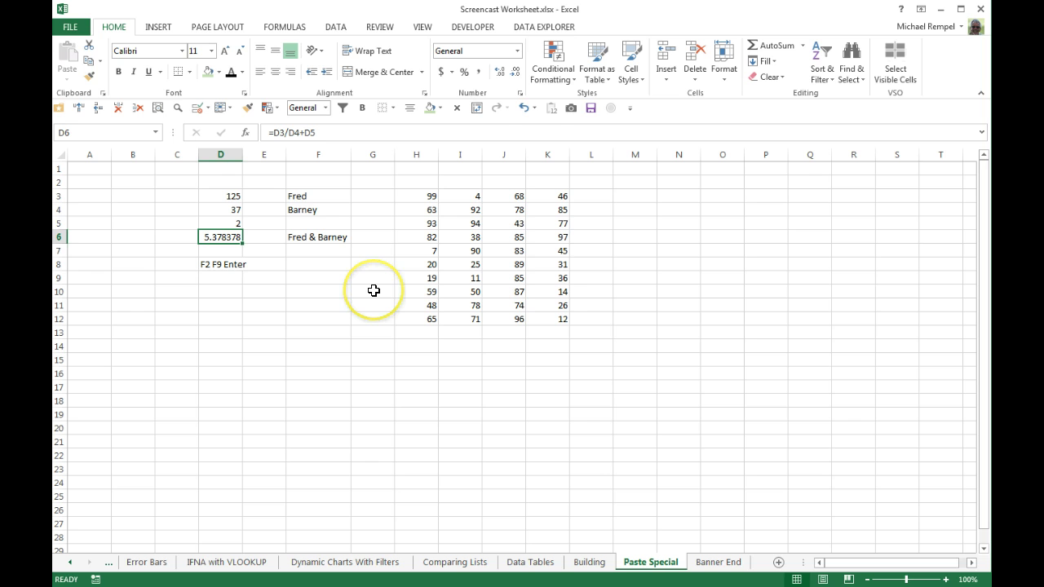
{"action": "key", "text": "F2"}
{"action": "key", "text": "F9"}
{"action": "key", "text": "Return"}
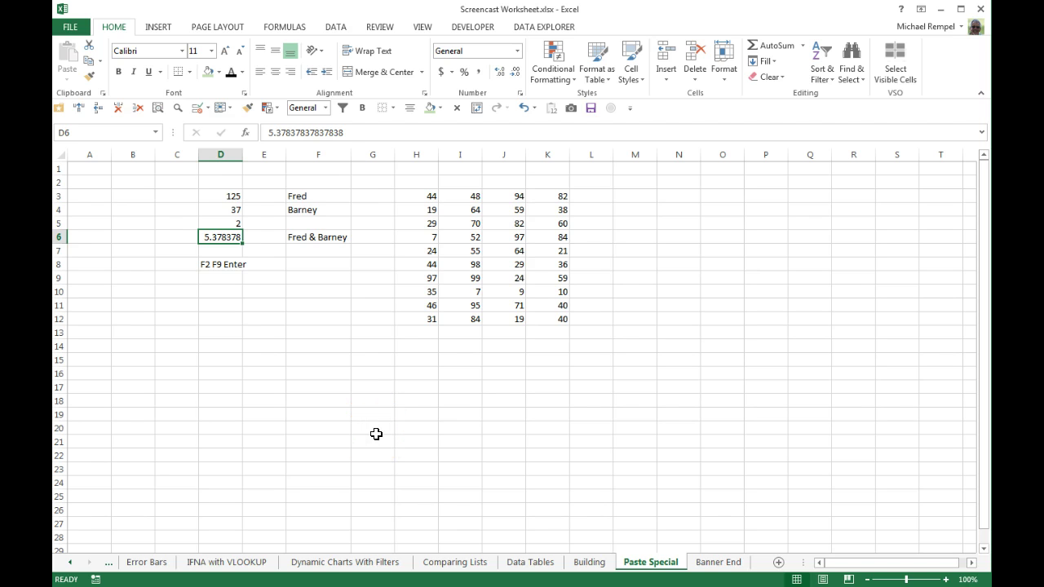
Step: Convert the text-joining formula in F6 to static text by evaluating it in edit mode, and check the result
{"action": "key", "text": "Right"}
{"action": "key", "text": "Right"}
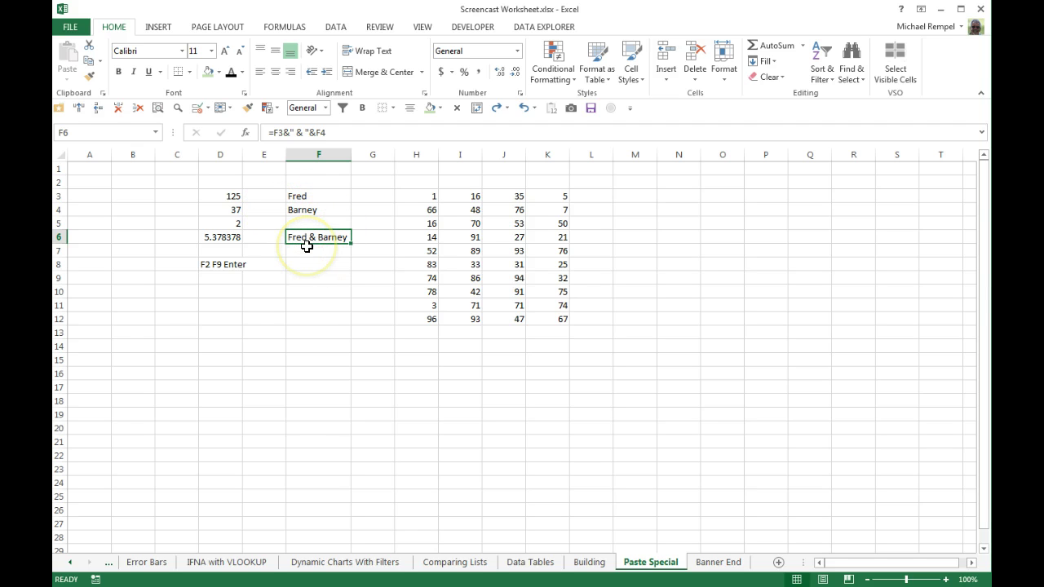
{"action": "key", "text": "F2"}
{"action": "key", "text": "F9"}
{"action": "key", "text": "Return"}
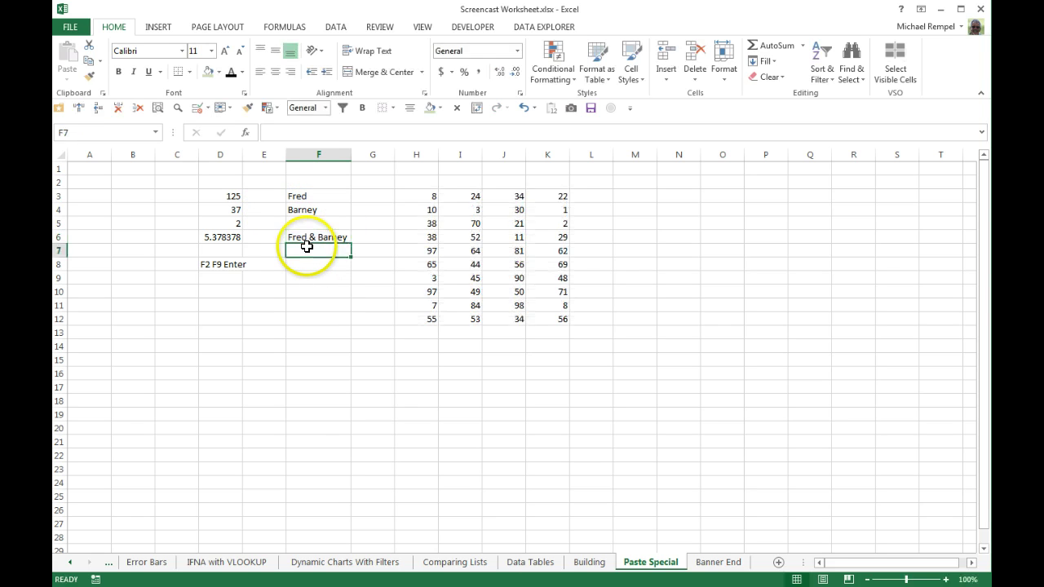
{"action": "left_click", "coordinate": [309, 238]}
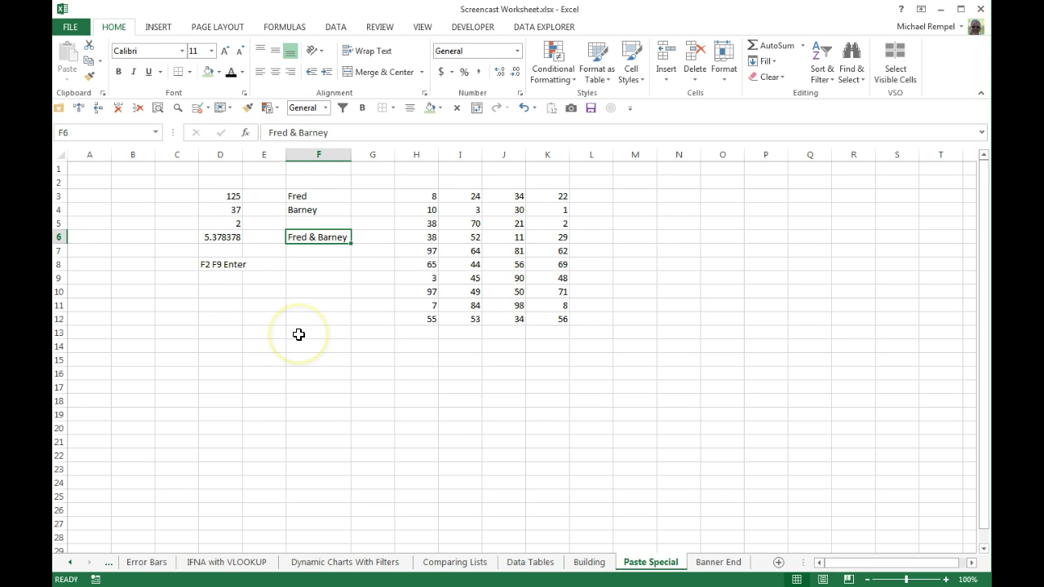
Step: Undo the conversion of F6 to static text and reselect the note in D8
{"action": "key", "text": "ctrl+z"}
{"action": "key", "text": "Return"}
{"action": "key", "text": "Up"}
{"action": "key", "text": "Up"}
{"action": "key", "text": "Down"}
{"action": "key", "text": "Down"}
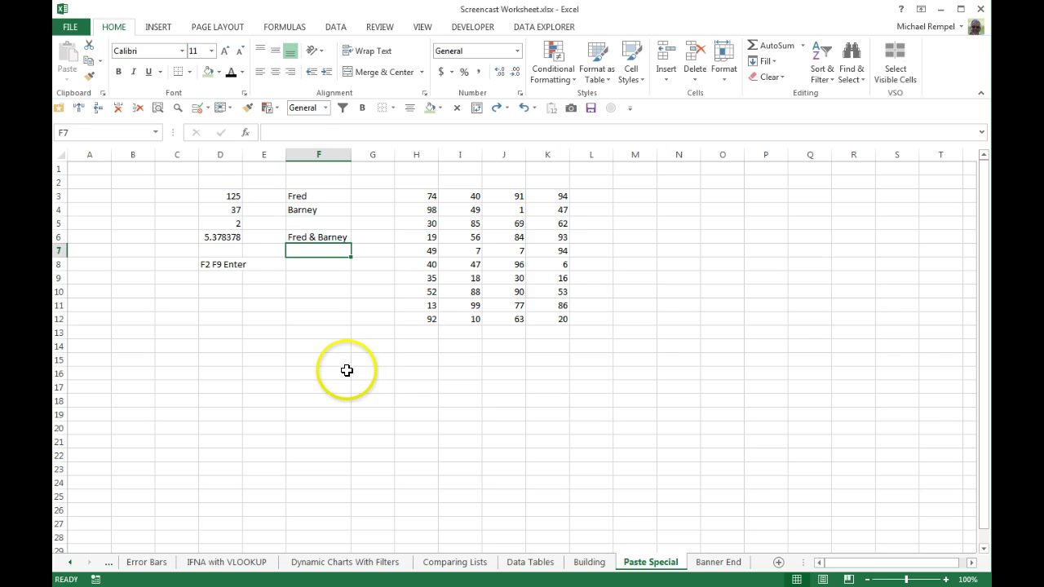
{"action": "left_click", "coordinate": [207, 237]}
{"action": "left_click", "coordinate": [299, 237]}
{"action": "left_click", "coordinate": [217, 264]}
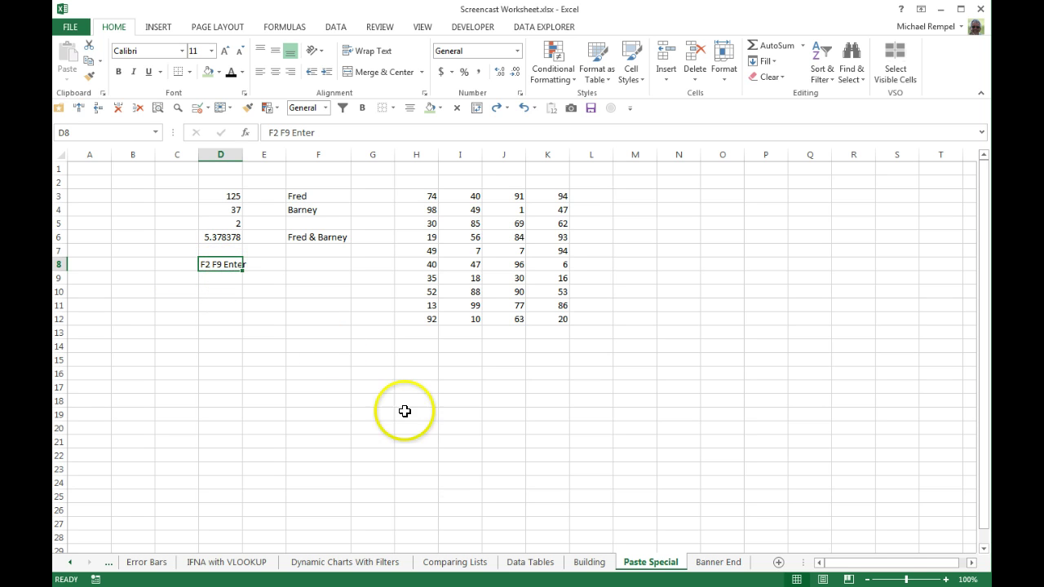
Step: Try to convert the whole H3:K12 range to static values by evaluating in edit mode, and check H3 and I5
{"action": "left_click_drag", "start_coordinate": [412, 198], "coordinate": [538, 320]}
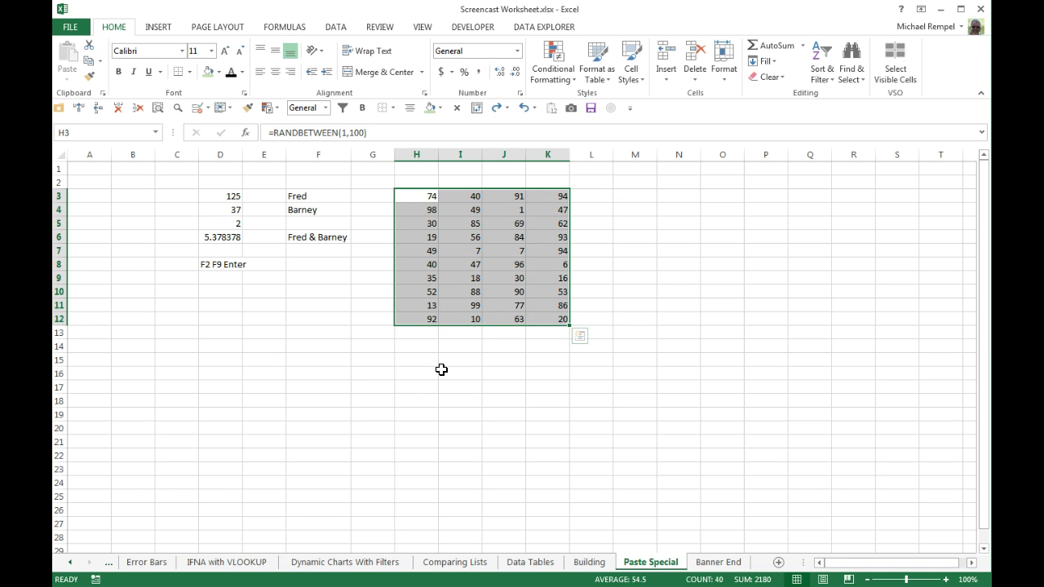
{"action": "key", "text": "F2"}
{"action": "key", "text": "F9"}
{"action": "key", "text": "Return"}
{"action": "left_click", "coordinate": [430, 199]}
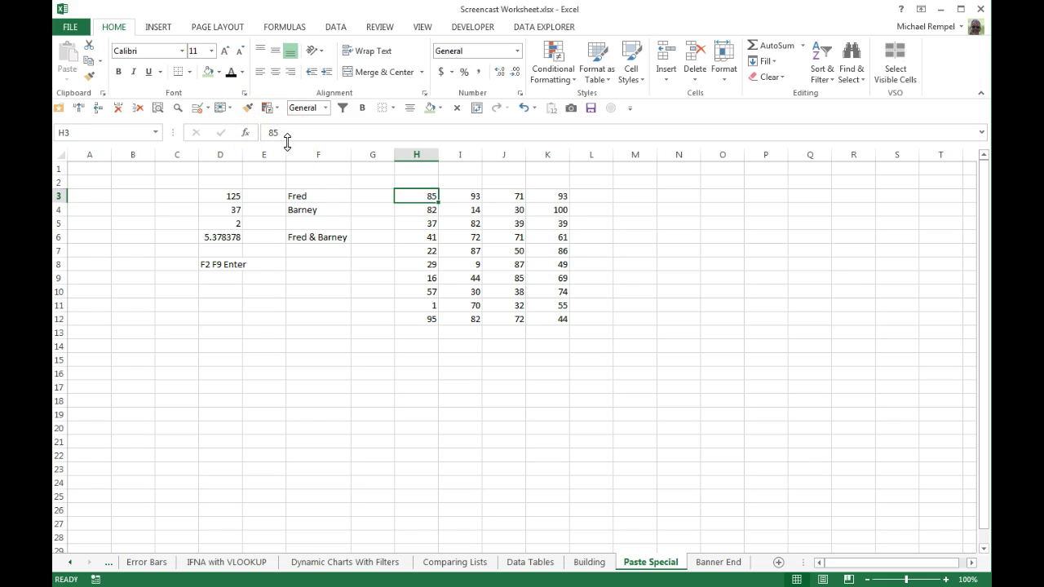
{"action": "key", "text": "Right"}
{"action": "key", "text": "Down"}
{"action": "key", "text": "Down"}
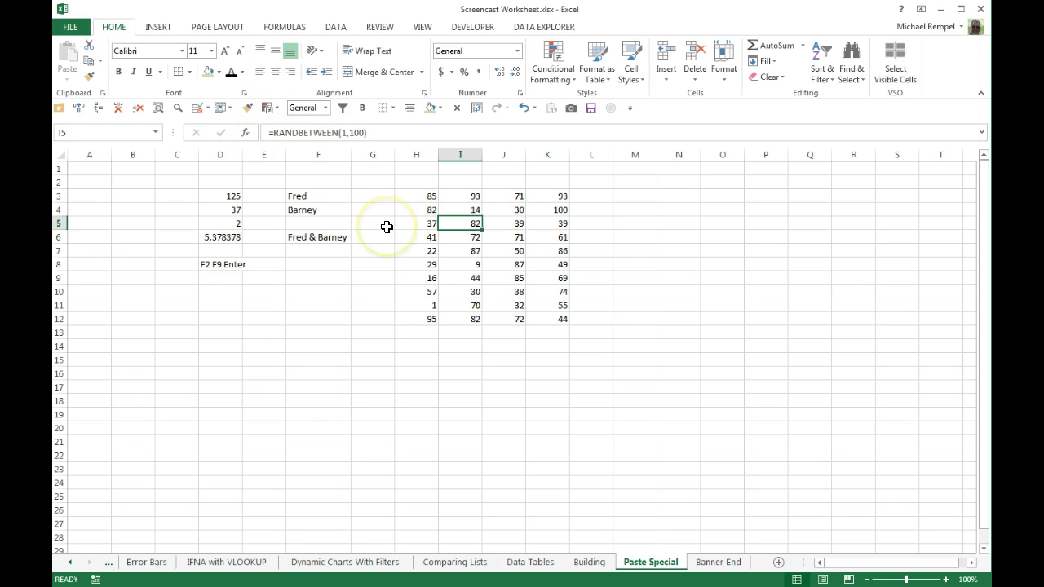
Step: Undo the H3 conversion and fill the entire H3:K12 range with the evaluated value of H3
{"action": "key", "text": "ctrl+z"}
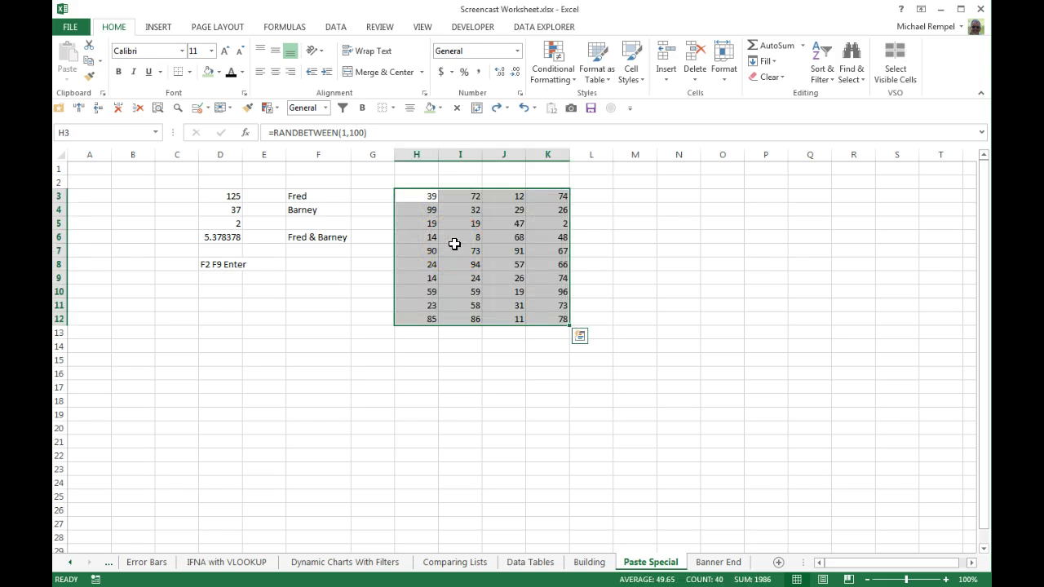
{"action": "key", "text": "F2"}
{"action": "key", "text": "F9"}
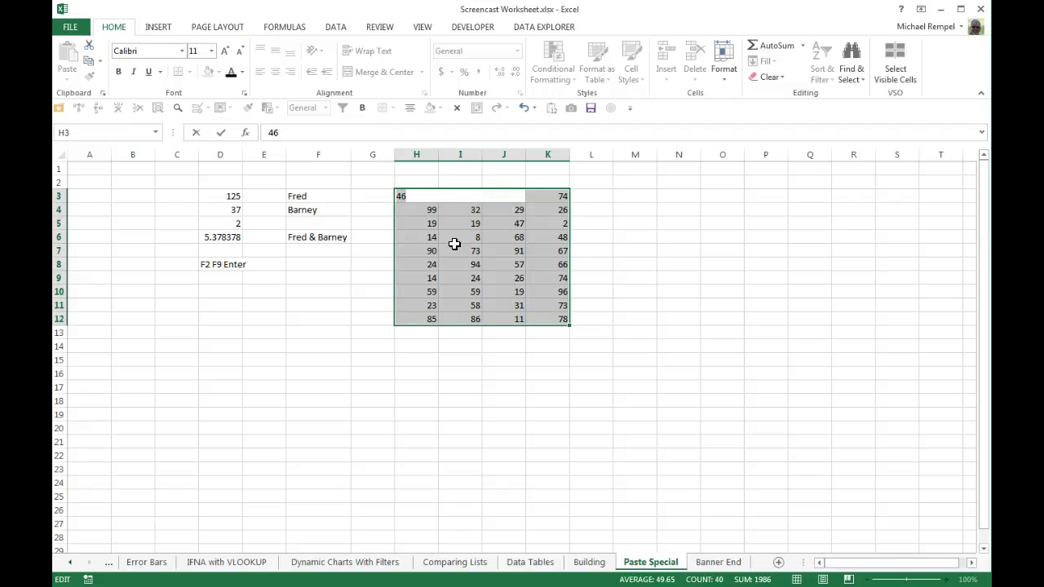
{"action": "key", "text": "ctrl+Return"}
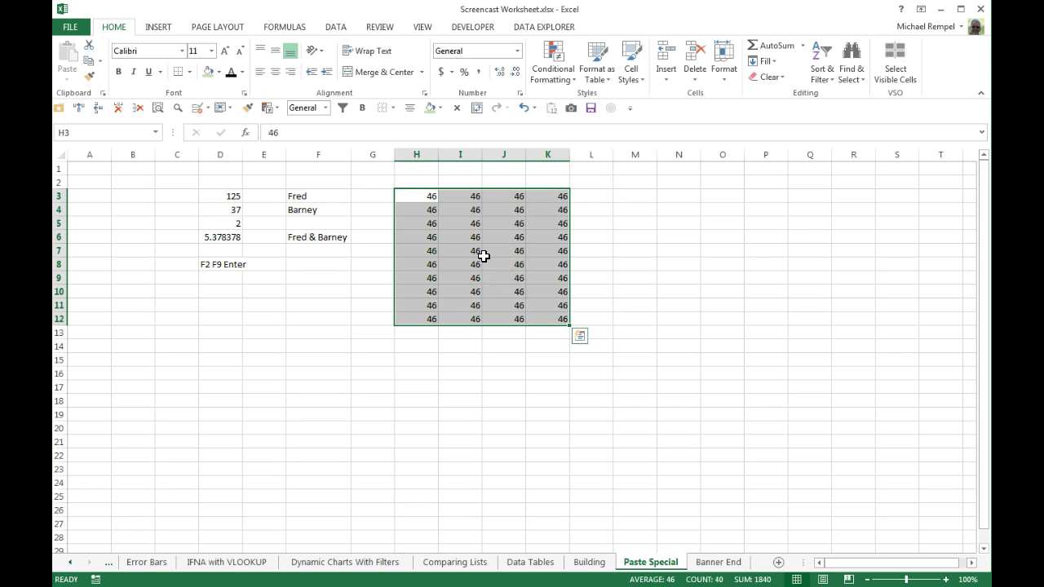
Step: Undo the single-value fill of H3:K12 and recalculate the random numbers
{"action": "key", "text": "ctrl+z"}
{"action": "key", "text": "F9"}
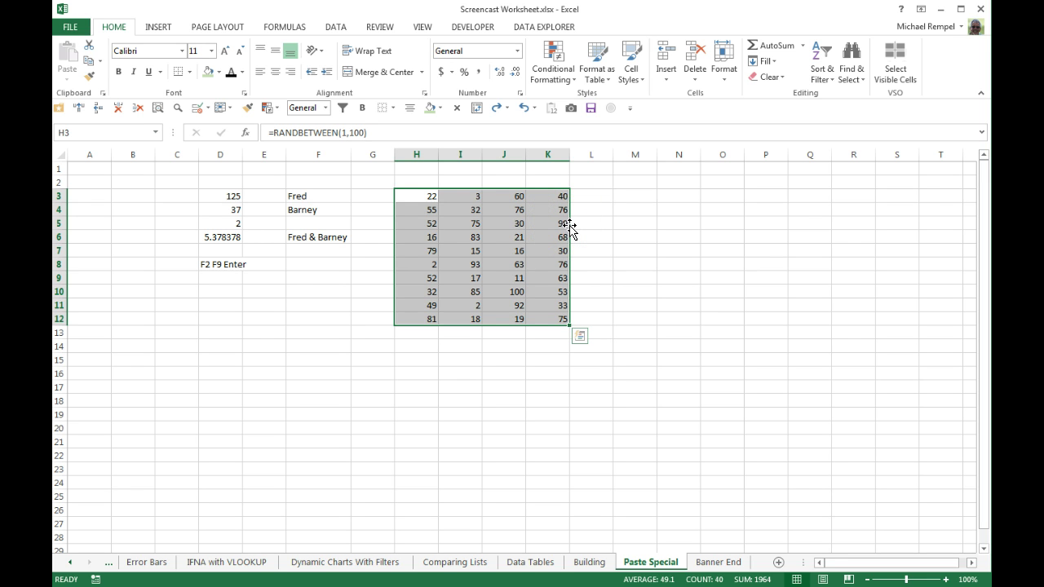
Step: Convert the H3:K12 formulas to static values by copying the range onto itself as values only, and check cells including J7
{"action": "mouse_move", "coordinate": [569, 228]}
{"action": "left_mouse_down"}
{"action": "mouse_move", "coordinate": [608, 232]}
{"action": "mouse_move", "coordinate": [617, 295]}
{"action": "mouse_move", "coordinate": [475, 242]}
{"action": "mouse_move", "coordinate": [551, 222]}
{"action": "left_mouse_up"}
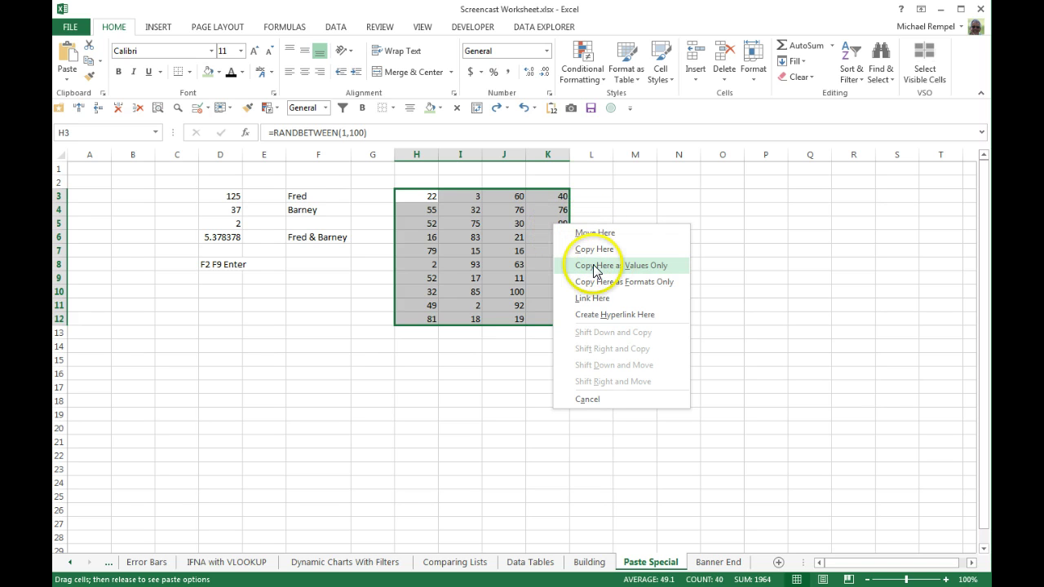
{"action": "left_click", "coordinate": [638, 271]}
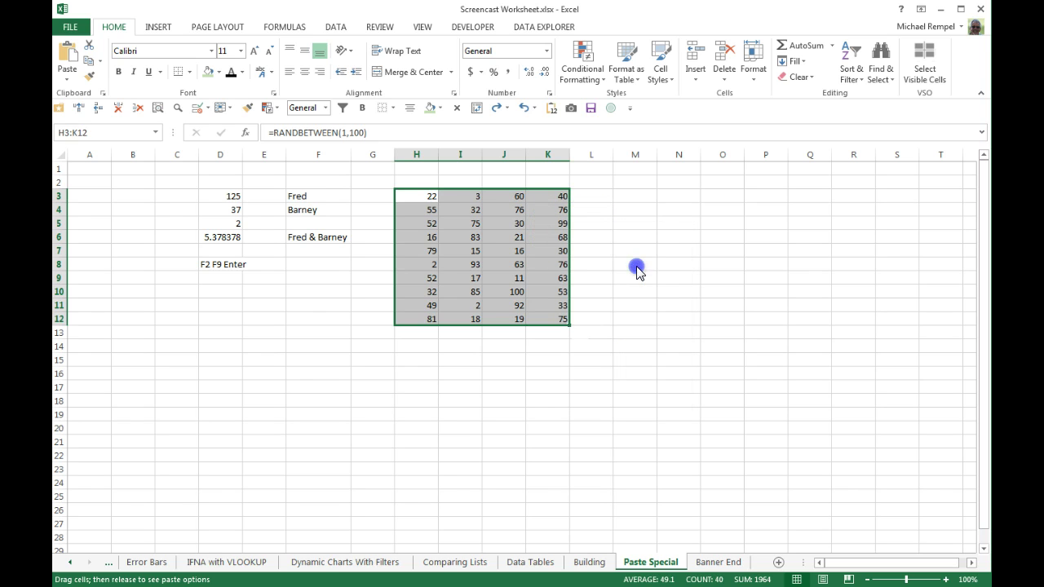
{"action": "left_click_drag", "start_coordinate": [460, 237], "coordinate": [494, 256]}
{"action": "left_click", "coordinate": [457, 223]}
{"action": "mouse_move", "coordinate": [457, 223]}
{"action": "left_mouse_down"}
{"action": "mouse_move", "coordinate": [522, 209]}
{"action": "mouse_move", "coordinate": [543, 263]}
{"action": "mouse_move", "coordinate": [473, 277]}
{"action": "mouse_move", "coordinate": [443, 221]}
{"action": "left_mouse_up"}
{"action": "left_click", "coordinate": [496, 248]}
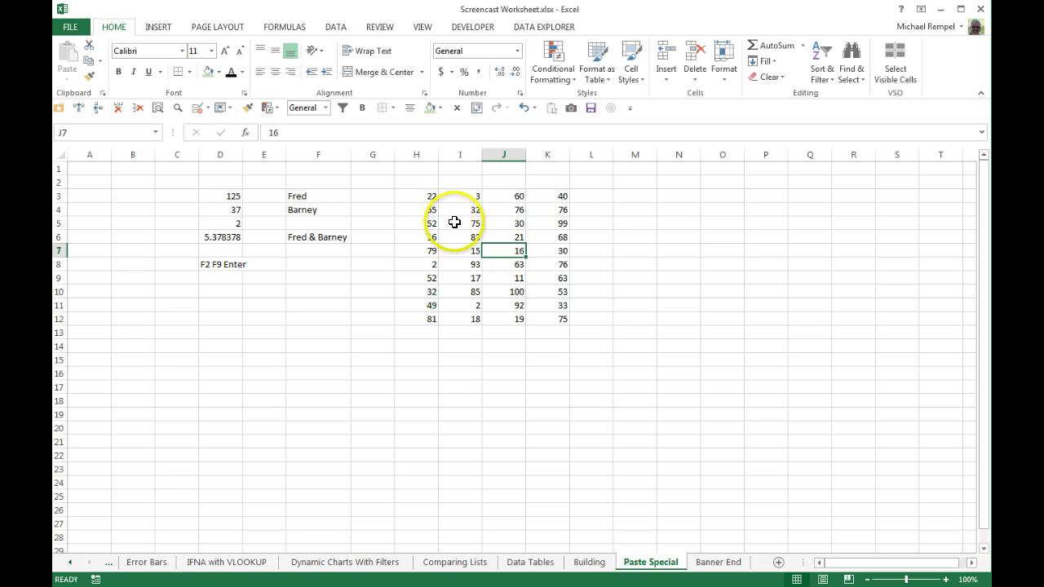
Step: Undo the conversion of H3:K12 and copy the range back onto itself as values only
{"action": "key", "text": "ctrl+z"}
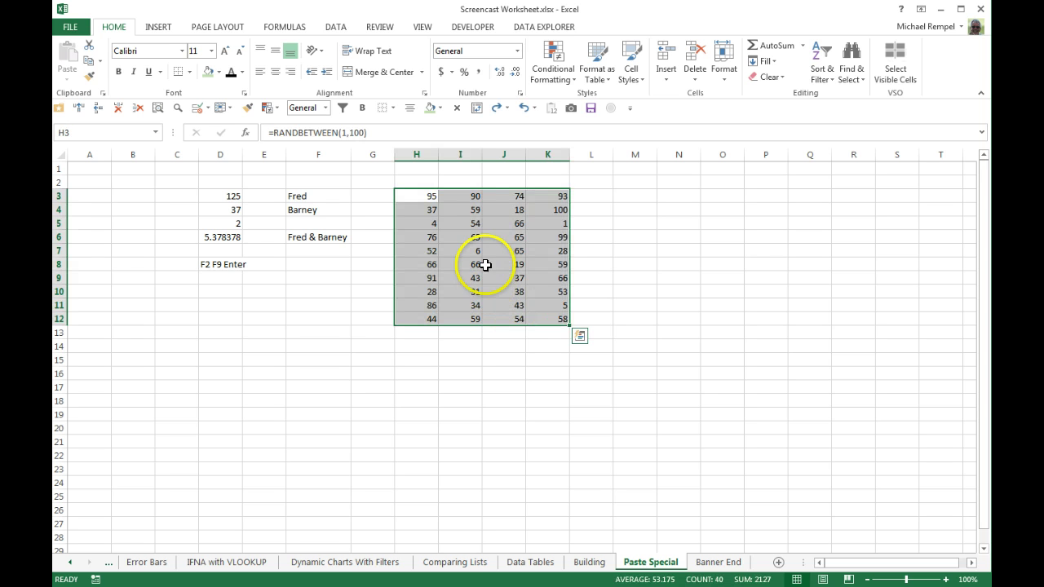
{"action": "mouse_move", "coordinate": [569, 231]}
{"action": "left_mouse_down"}
{"action": "mouse_move", "coordinate": [600, 233]}
{"action": "mouse_move", "coordinate": [526, 217]}
{"action": "left_mouse_up"}
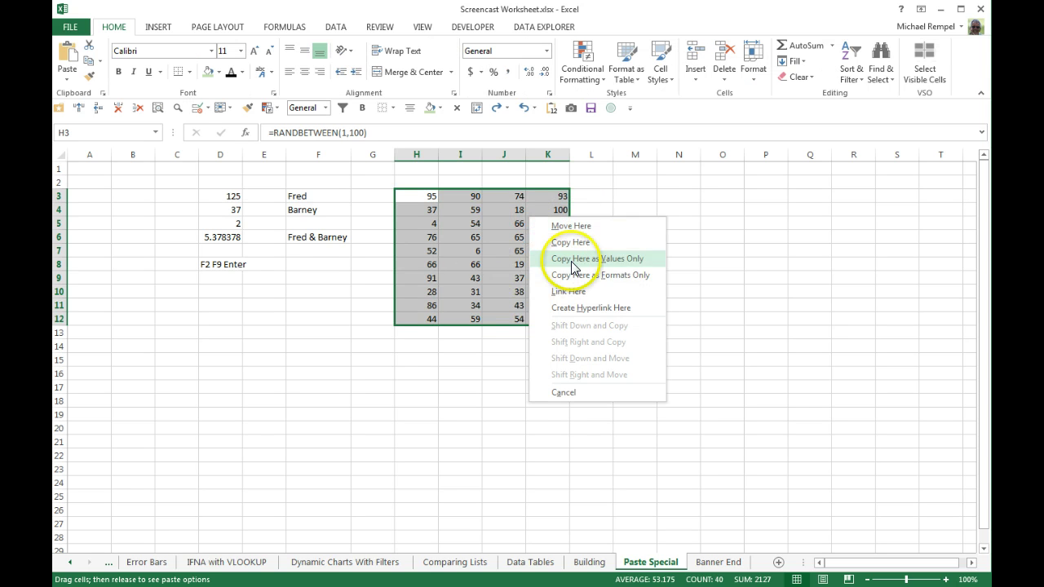
{"action": "left_click", "coordinate": [598, 257]}
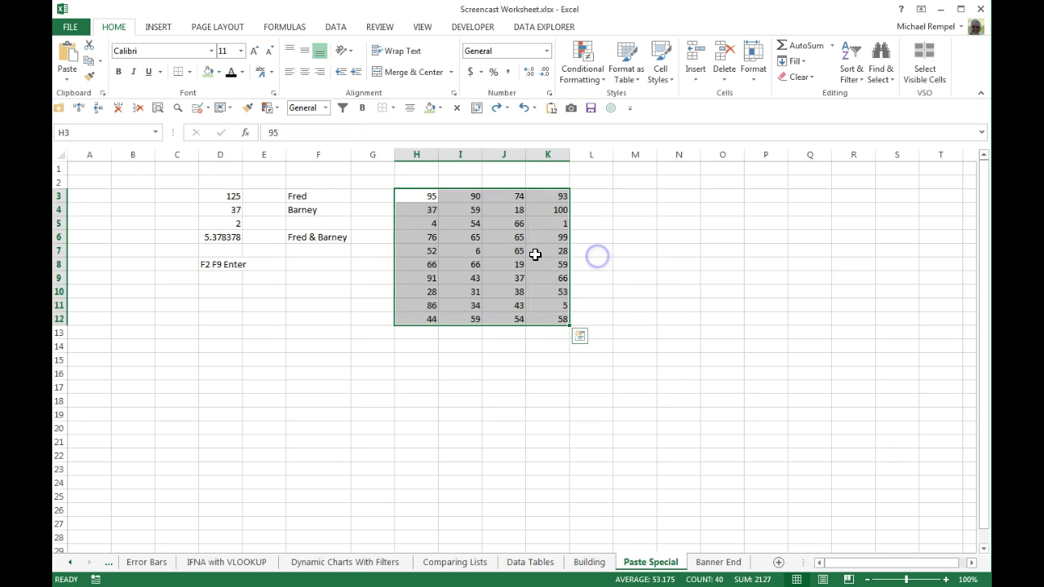
Step: Check the content of cell I6 and switch to the Banner End sheet
{"action": "left_click", "coordinate": [479, 239]}
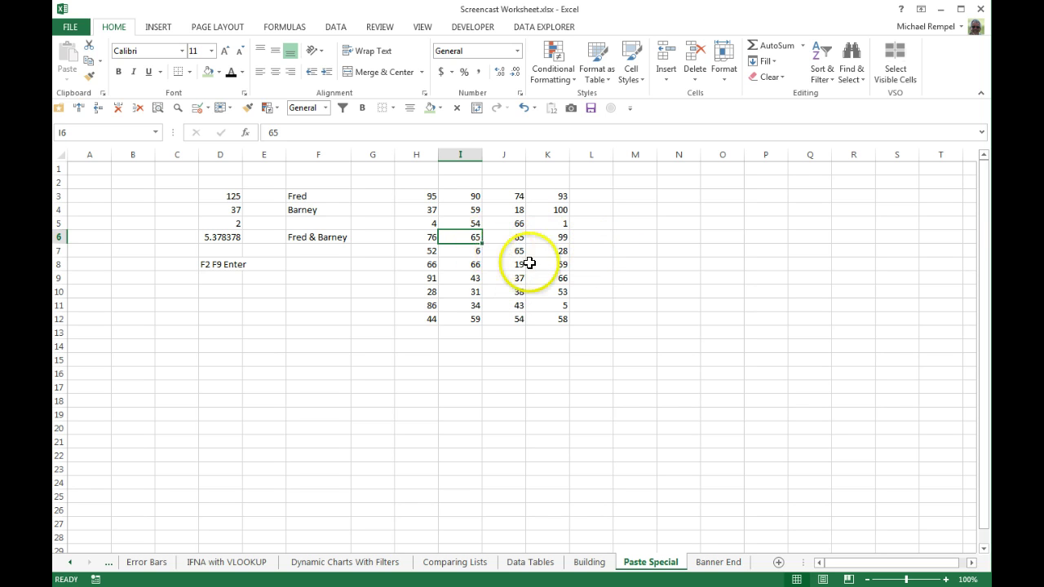
{"action": "left_click", "coordinate": [707, 561]}
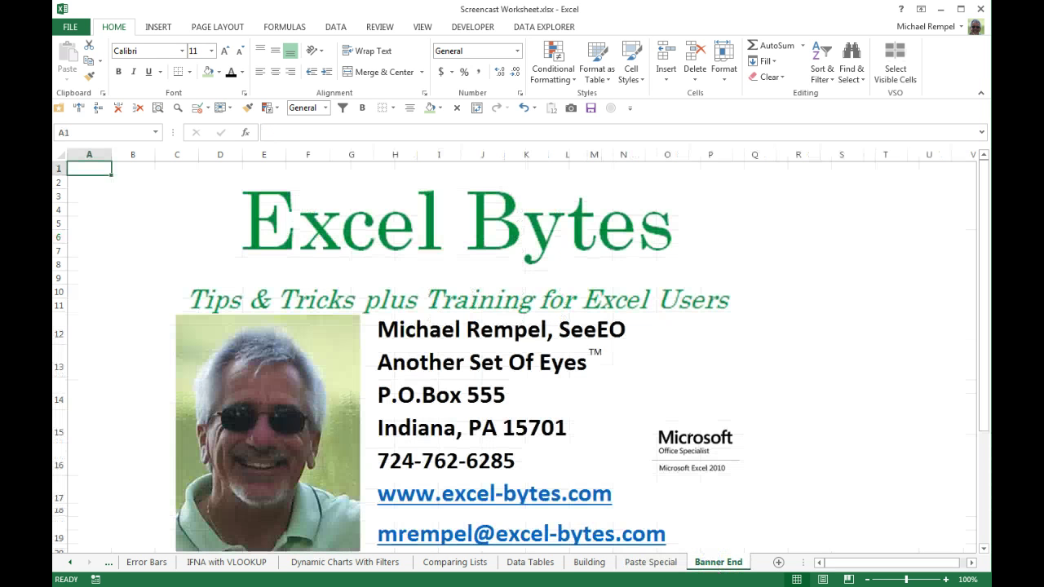